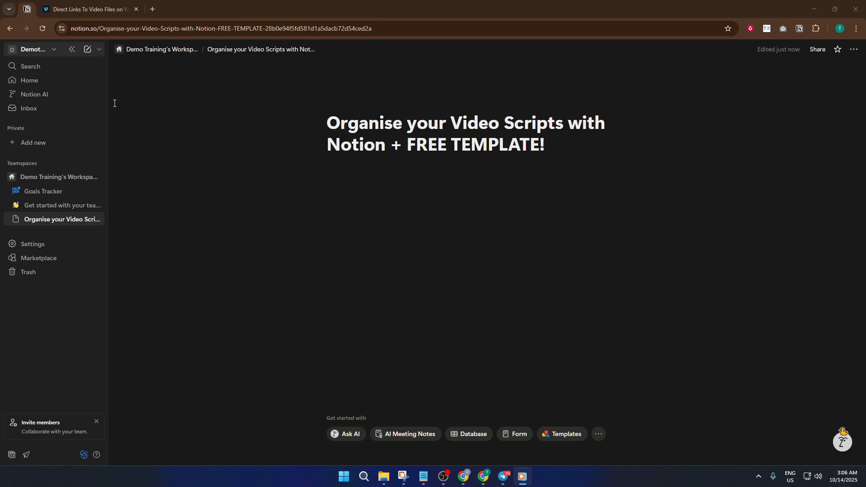
- Open the template marketplace from the new-page options
{"action": "left_click", "coordinate": [100, 51]}
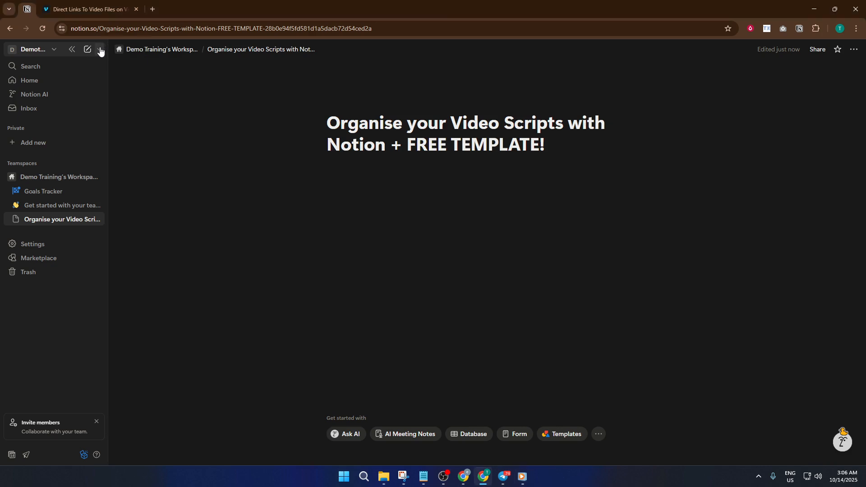
{"action": "left_click", "coordinate": [100, 51]}
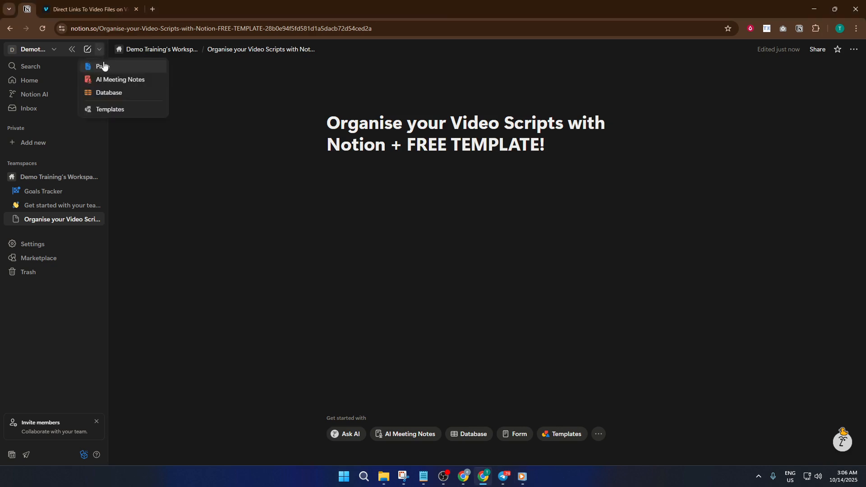
{"action": "left_click", "coordinate": [119, 113]}
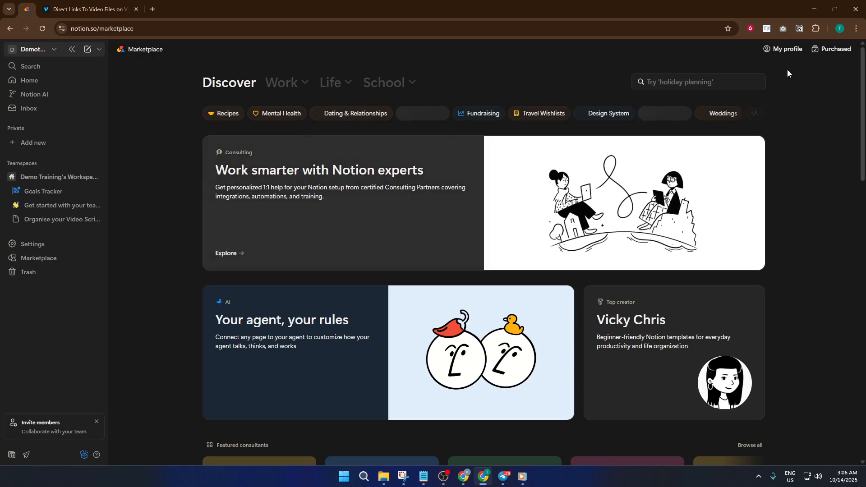
- Search the marketplace for "Video Script Management", view the Video Script Planner template's details, and return to the marketplace
{"action": "left_click", "coordinate": [684, 83]}
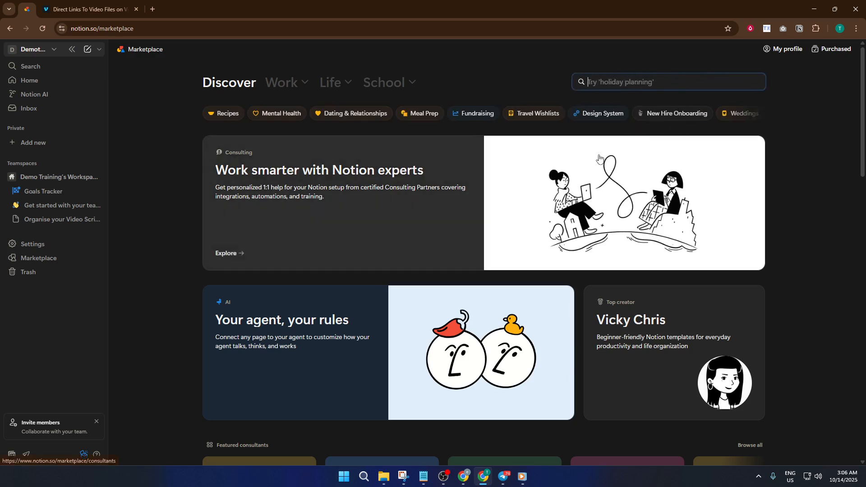
{"action": "type", "text": "Video Script"}
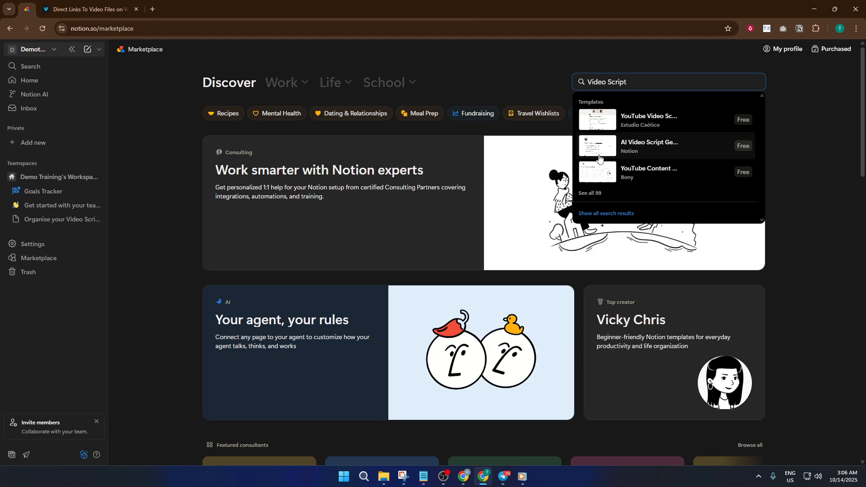
{"action": "type", "text": "Management"}
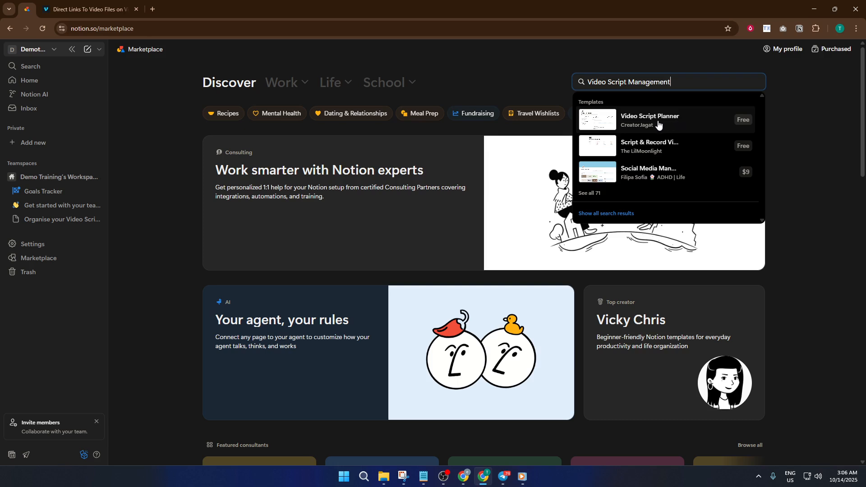
{"action": "left_click", "coordinate": [640, 121]}
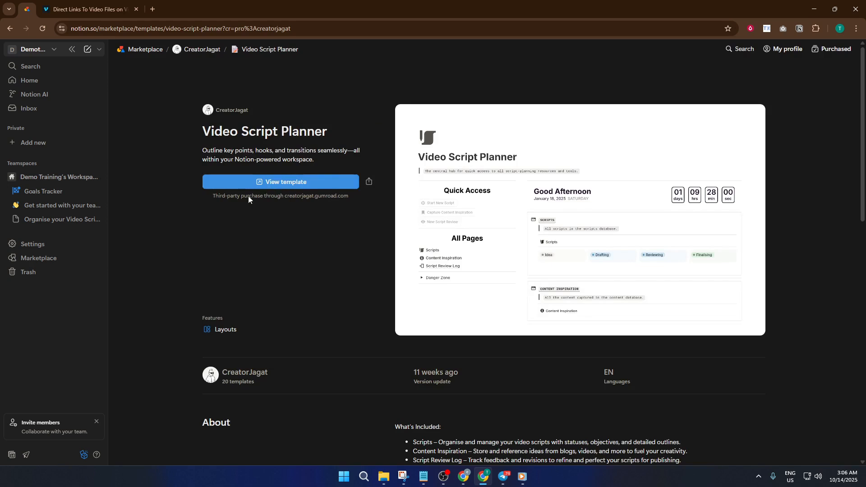
{"action": "left_click", "coordinate": [6, 28]}
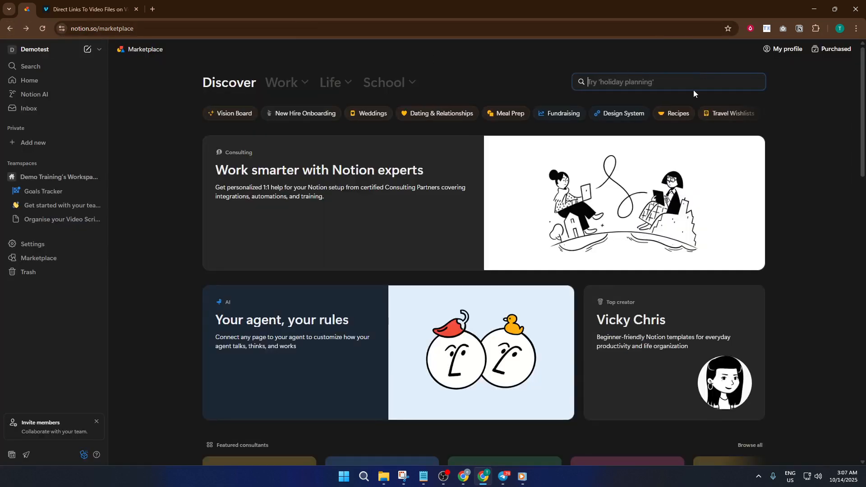
- Search the marketplace for "Video Script planner", show all results, and check the AI Content Planner template before returning to the results
{"action": "type", "text": "Video "}
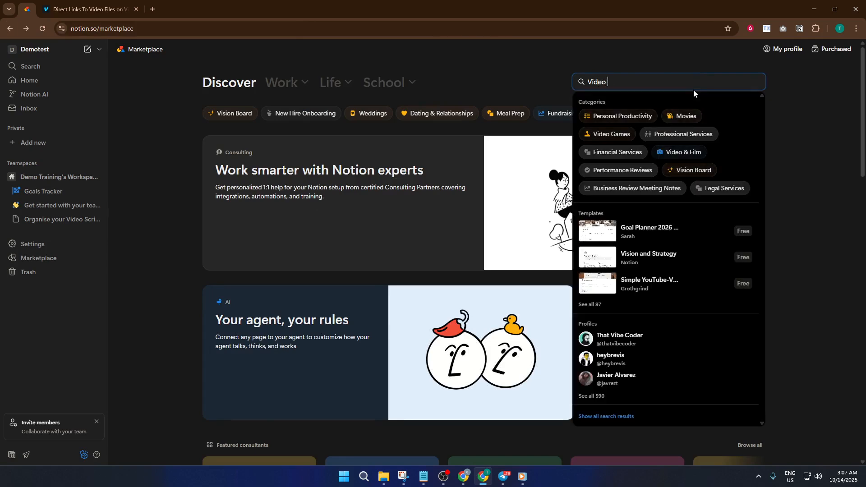
{"action": "type", "text": "Scr"}
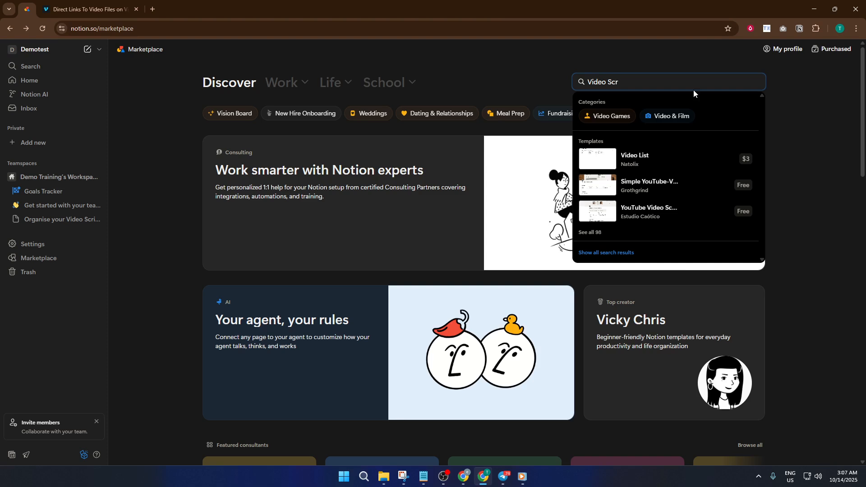
{"action": "type", "text": "ipt"}
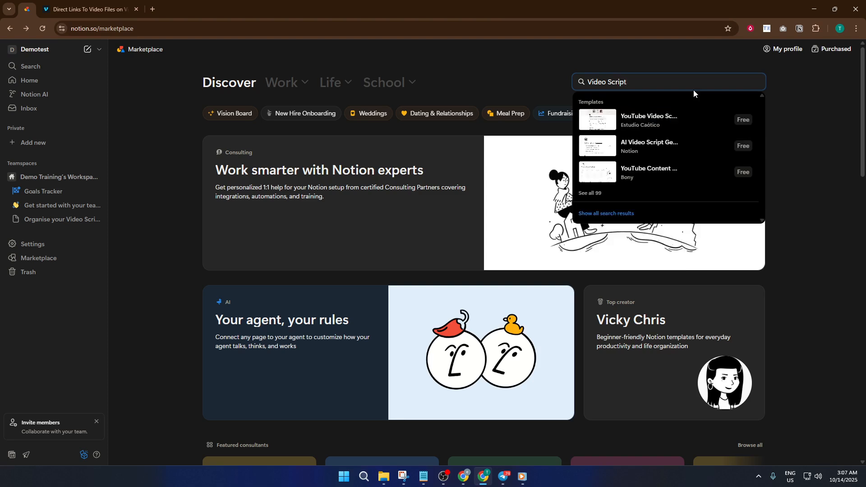
{"action": "type", "text": " planner"}
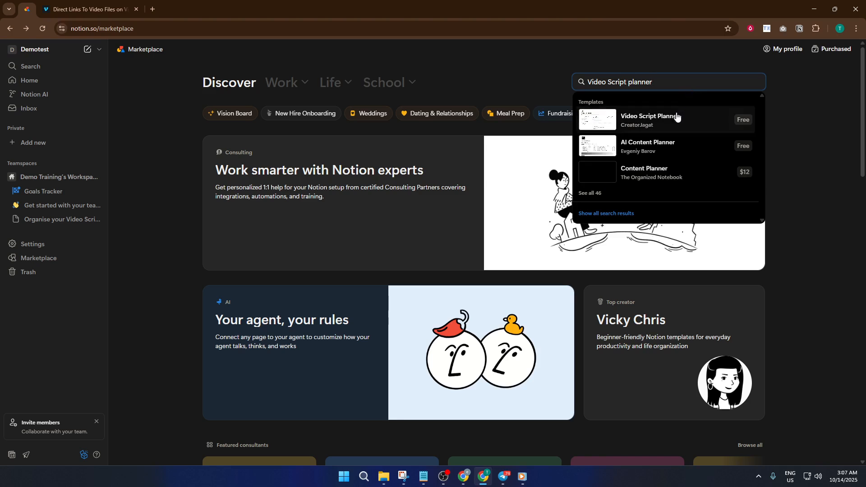
{"action": "key", "text": "Return"}
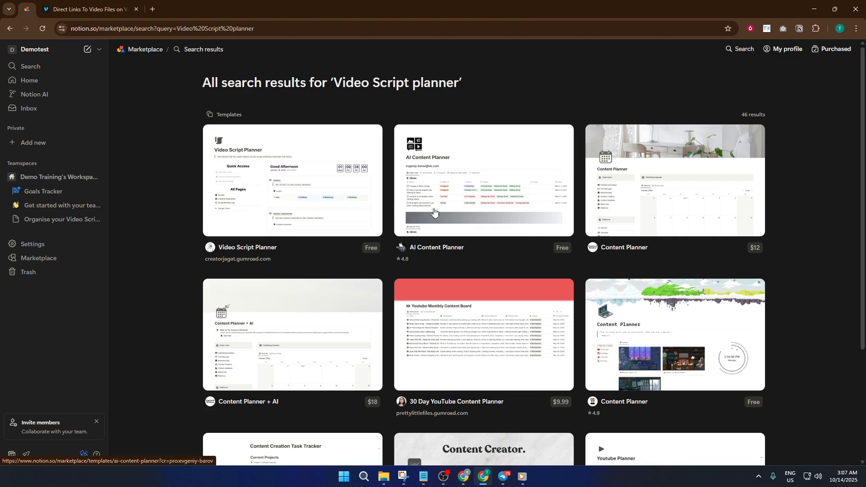
{"action": "left_click", "coordinate": [517, 202]}
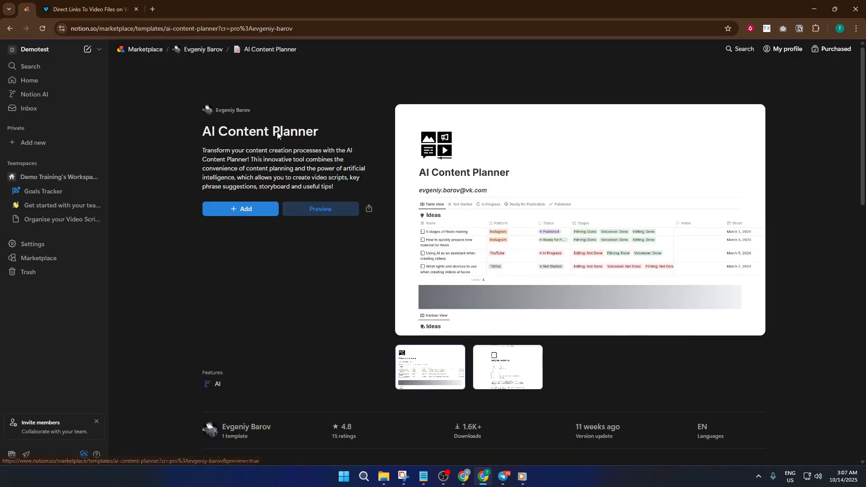
{"action": "left_click", "coordinate": [9, 29]}
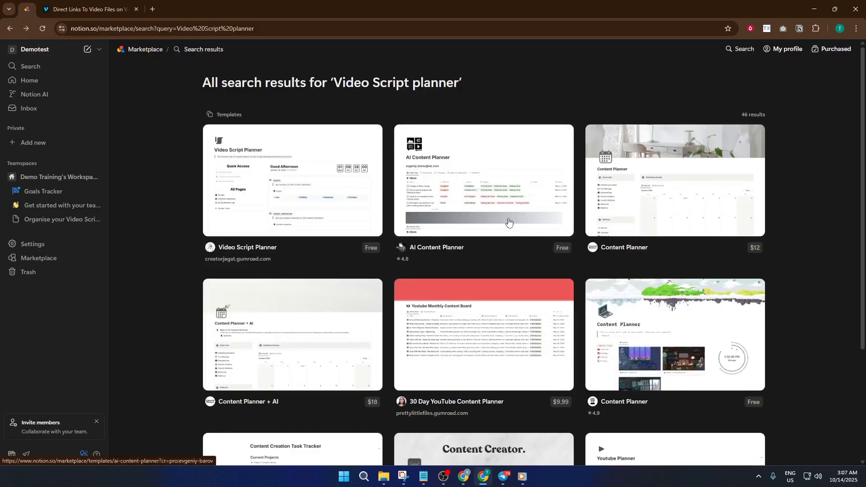
- Load more search results and open the Simple YouTube-Video Planner template's details
{"action": "scroll", "coordinate": [534, 244], "scroll_direction": "down", "scroll_amount": 1}
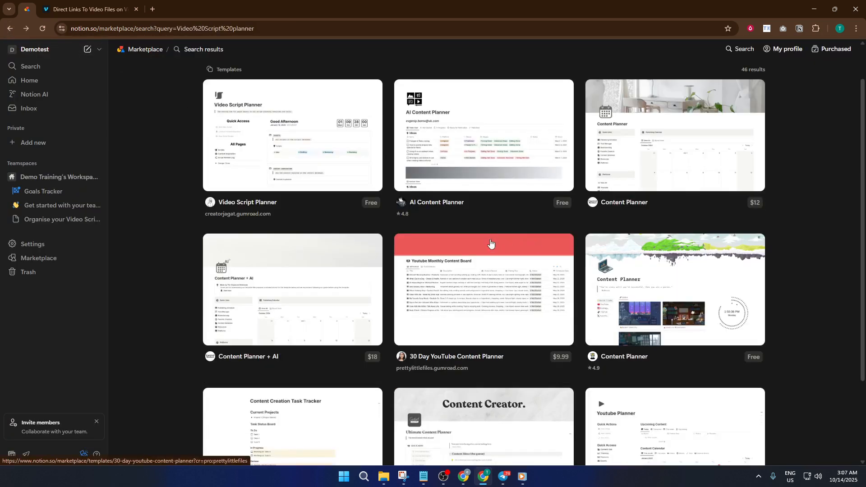
{"action": "scroll", "coordinate": [325, 304], "scroll_direction": "down", "scroll_amount": 2}
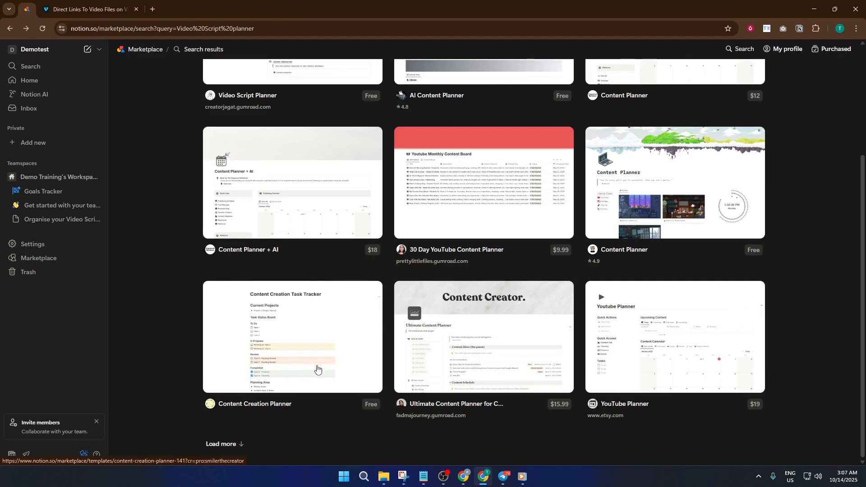
{"action": "left_click", "coordinate": [232, 444]}
{"action": "scroll", "coordinate": [414, 400], "scroll_direction": "down", "scroll_amount": 5}
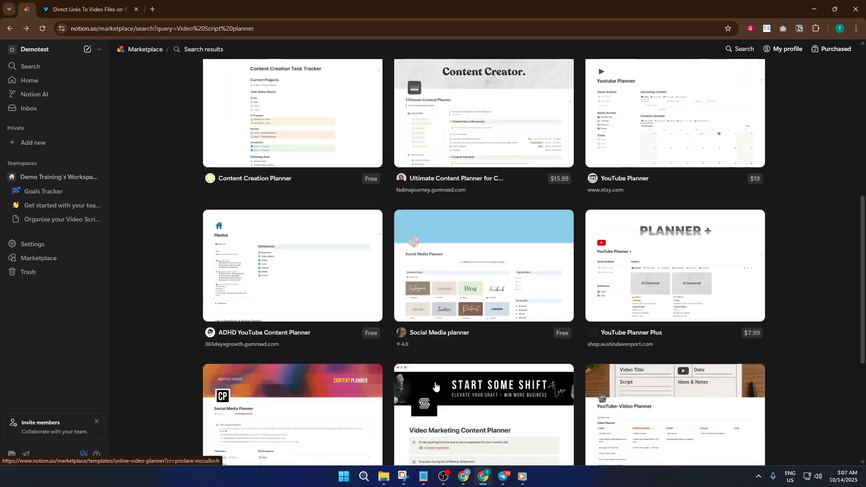
{"action": "scroll", "coordinate": [436, 384], "scroll_direction": "down", "scroll_amount": 3}
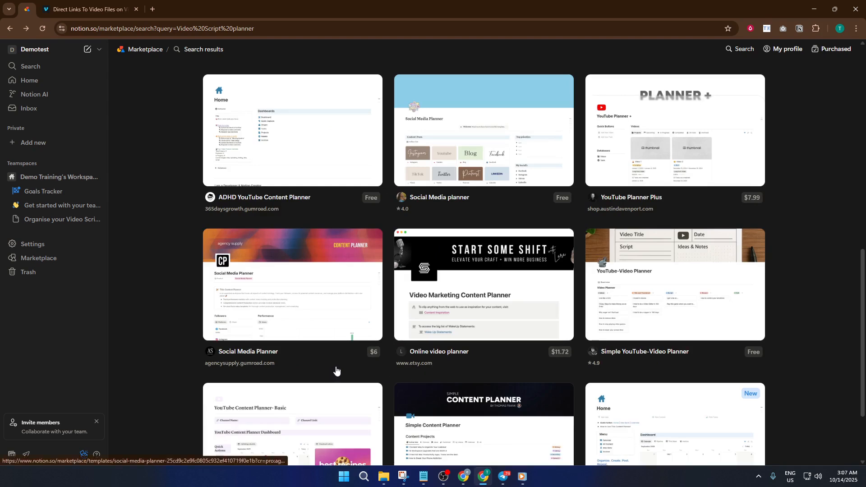
{"action": "left_click", "coordinate": [709, 303]}
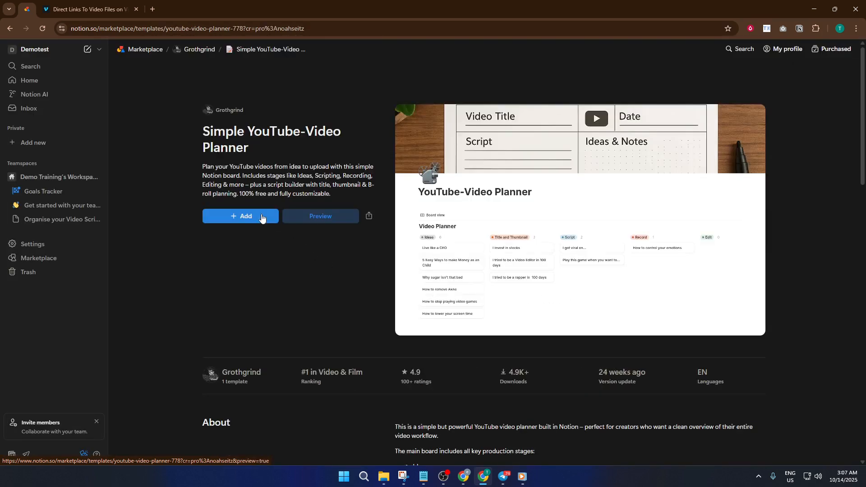
- Add the Simple YouTube-Video Planner template to the Private section and open the added page
{"action": "left_click", "coordinate": [262, 218]}
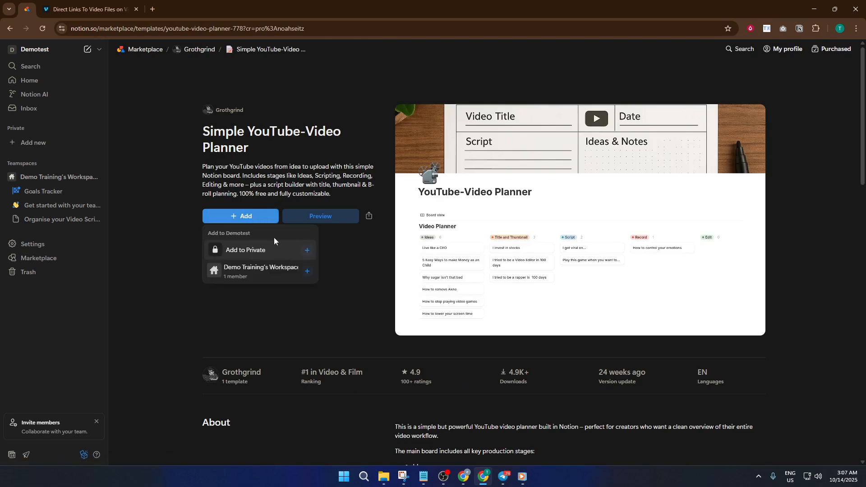
{"action": "left_click", "coordinate": [265, 251]}
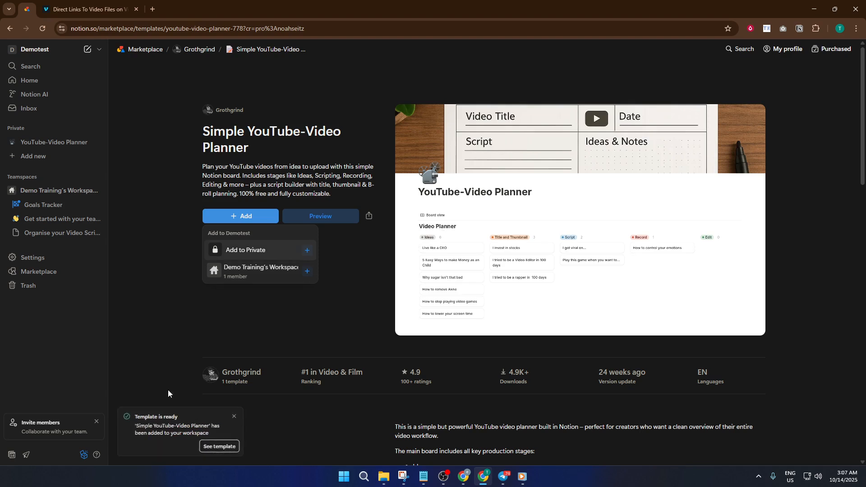
{"action": "left_click", "coordinate": [219, 446]}
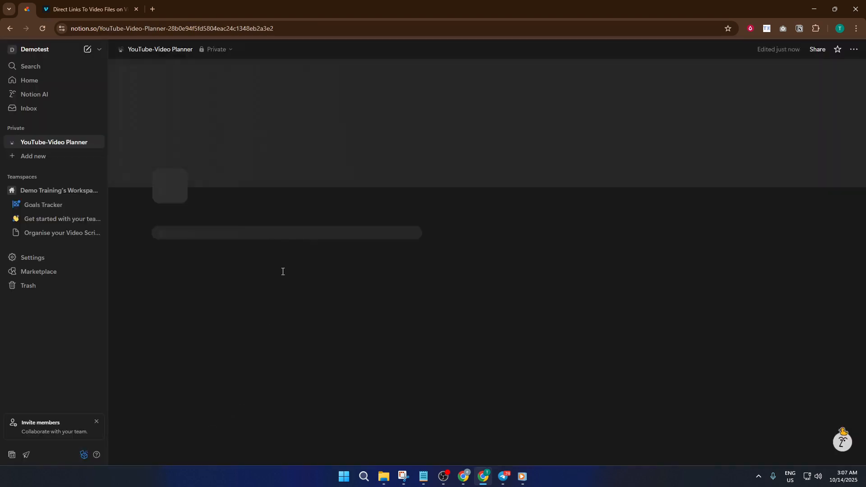
- Rename the planner page by removing the "YouTube-" prefix and inserting "Script" before "Planner"
{"action": "left_click", "coordinate": [261, 238]}
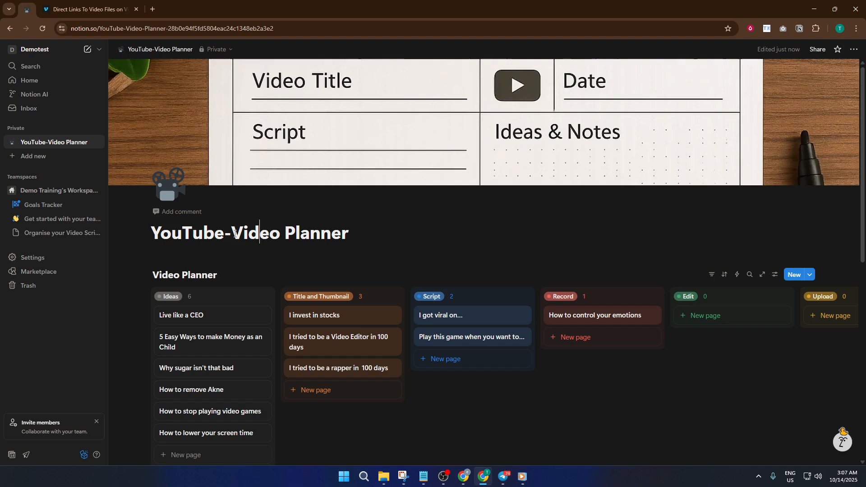
{"action": "left_click_drag", "start_coordinate": [231, 233], "coordinate": [153, 235]}
{"action": "key", "text": "BackSpace"}
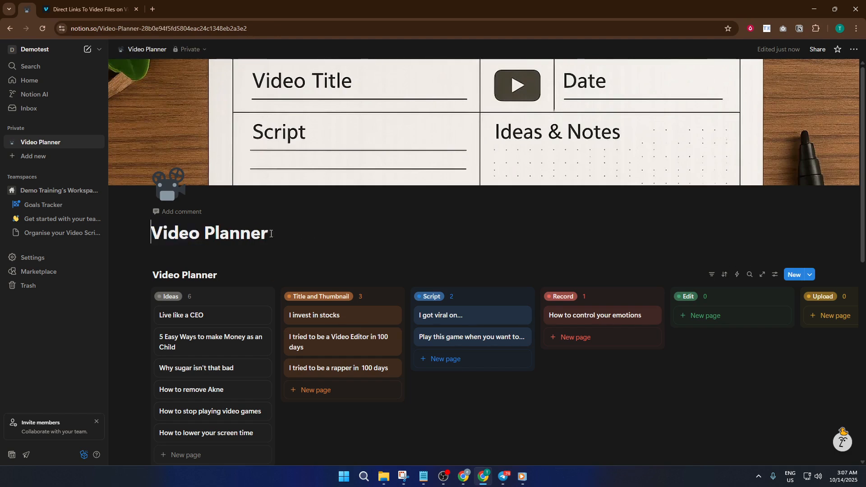
{"action": "left_click_drag", "start_coordinate": [269, 233], "coordinate": [204, 233]}
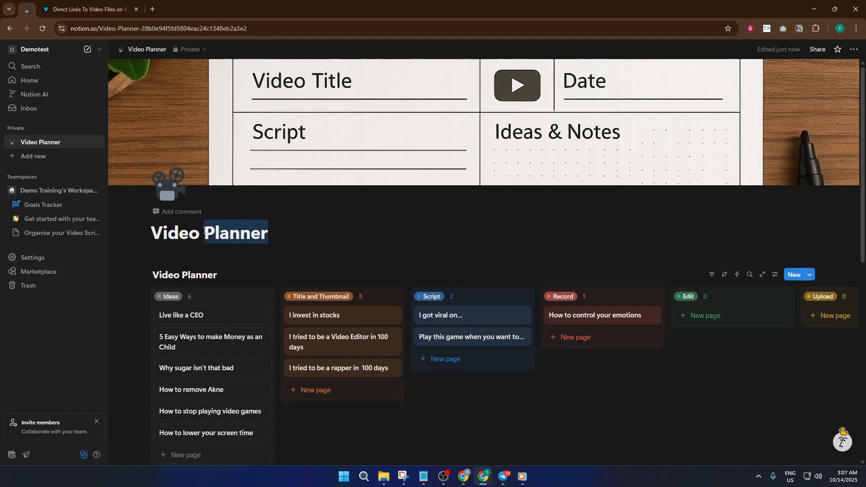
{"action": "left_click", "coordinate": [204, 234]}
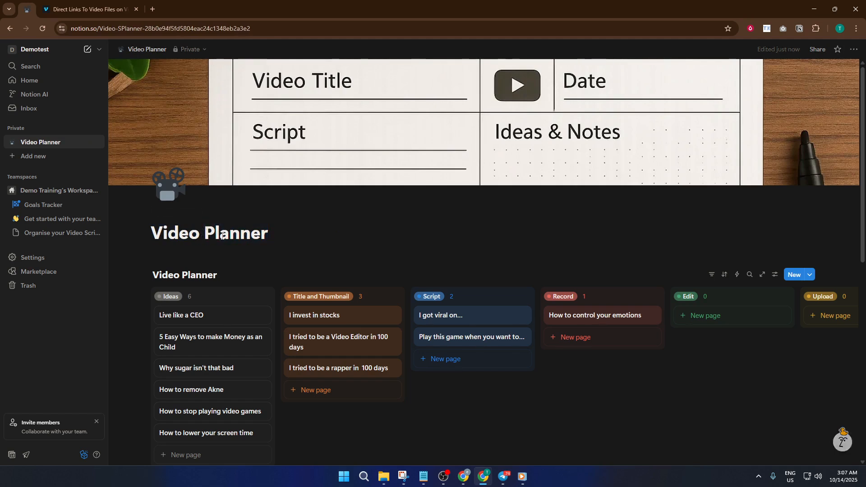
{"action": "type", "text": "Script"}
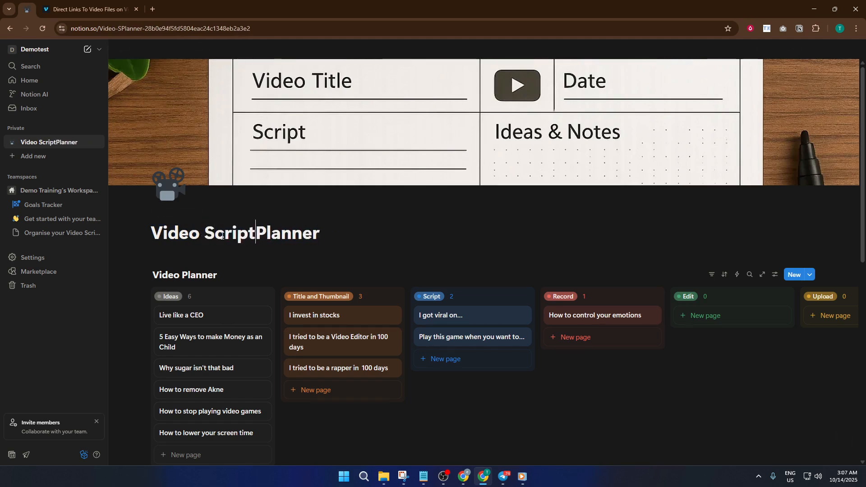